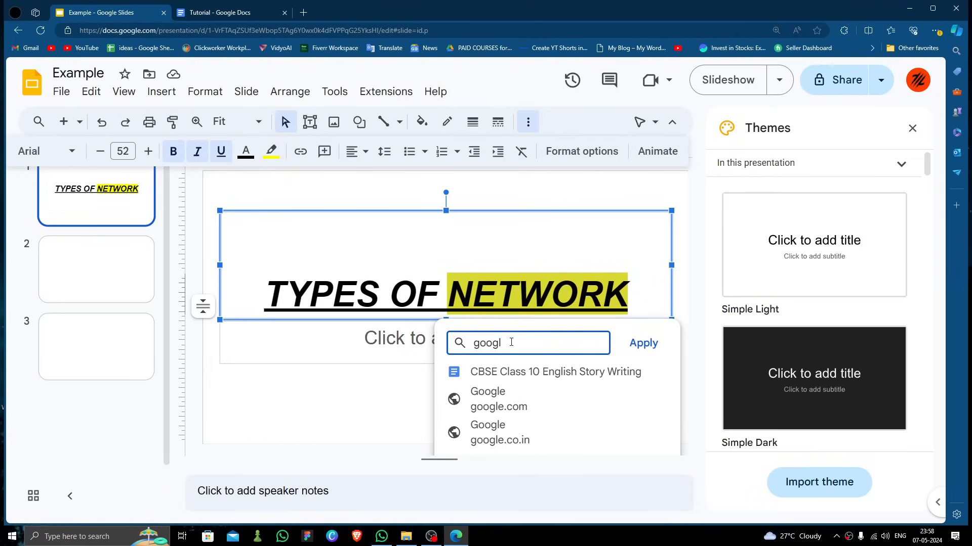
Link the highlighted word NETWORK in the first slide's title to google.com
text(om)
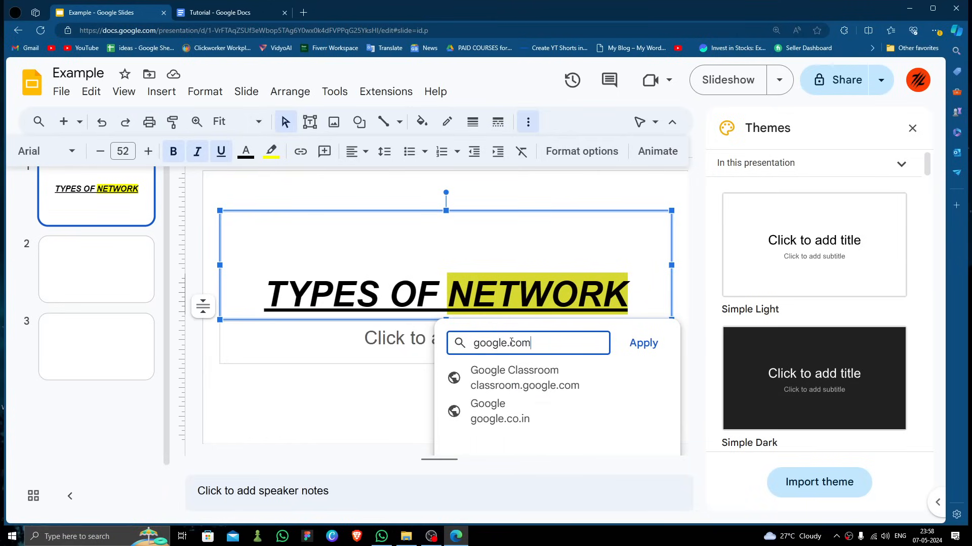
click(641, 346)
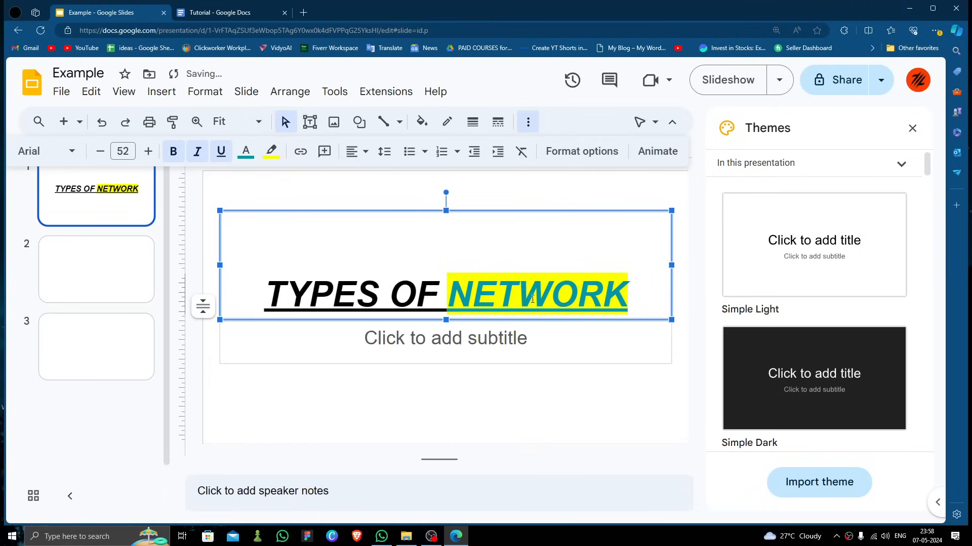
click(548, 373)
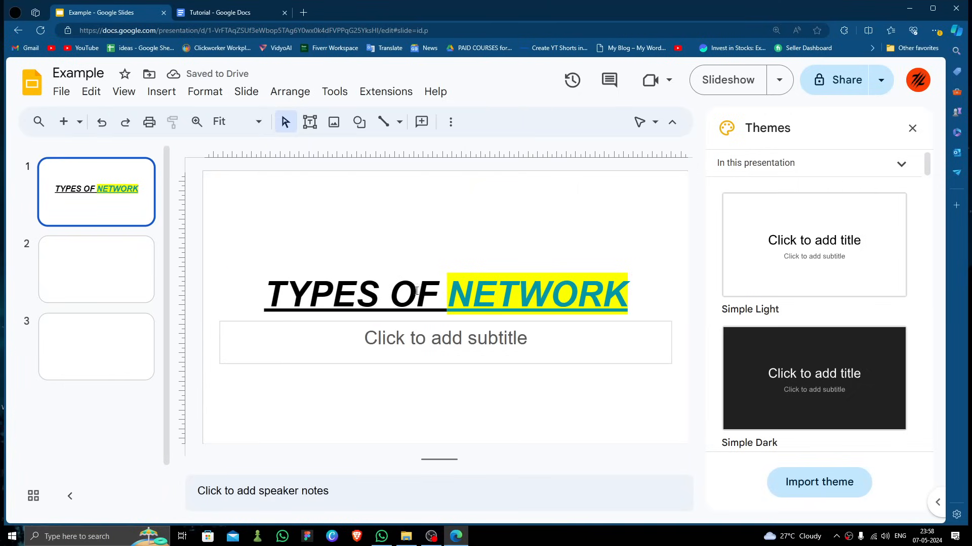
Open the google.com link from the word NETWORK to test it, return to the presentation and close the Google page
click(523, 294)
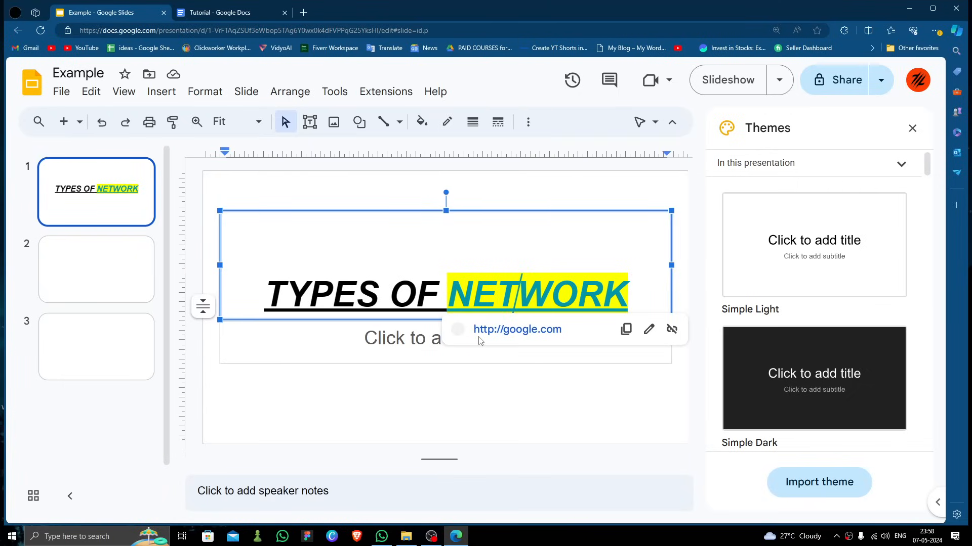
click(520, 333)
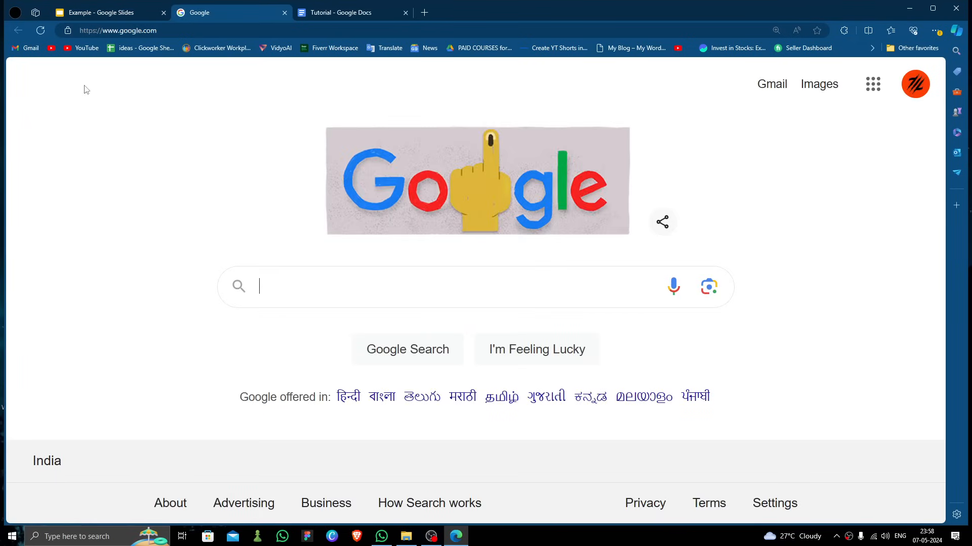
click(119, 12)
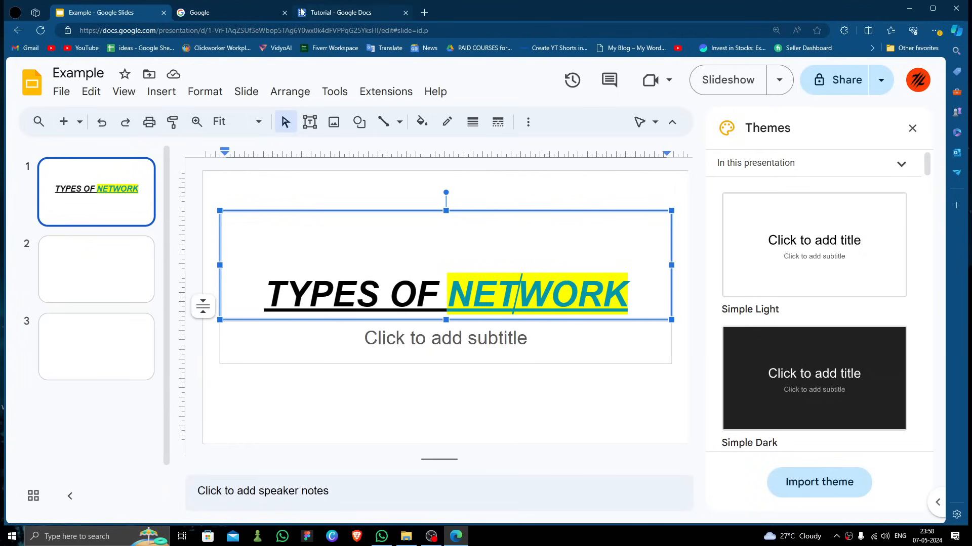
click(285, 13)
click(412, 280)
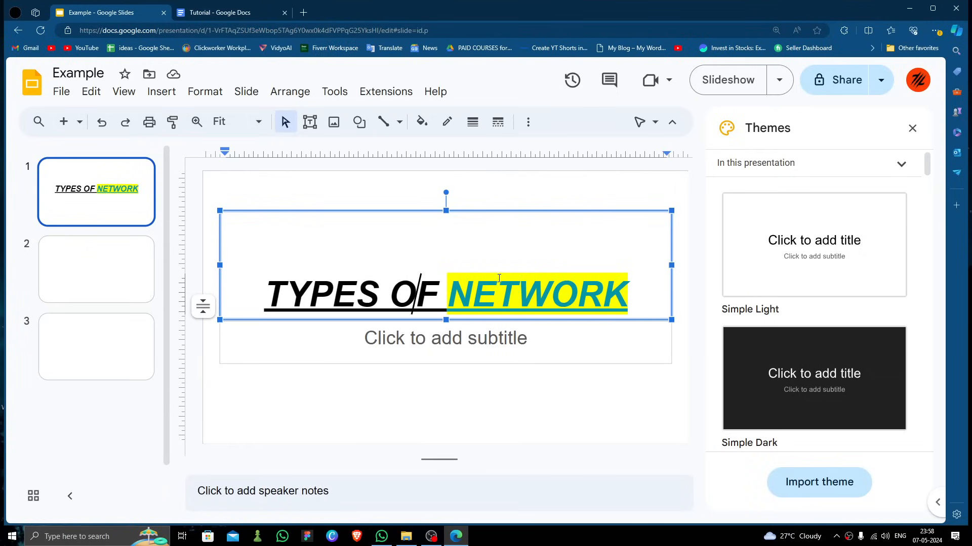
Draw a trapezoid shape in the body area of slide 2 and move it toward the slide's lower right
click(111, 262)
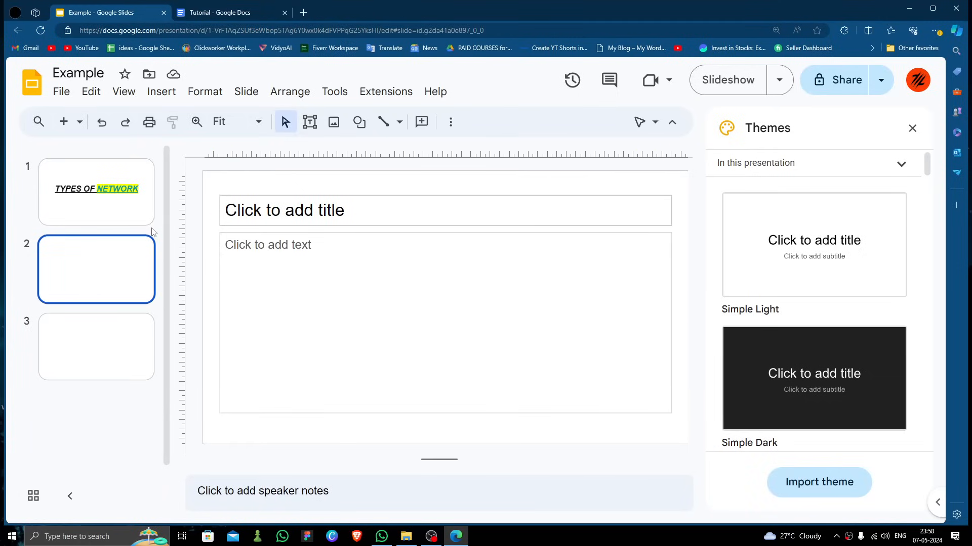
click(162, 93)
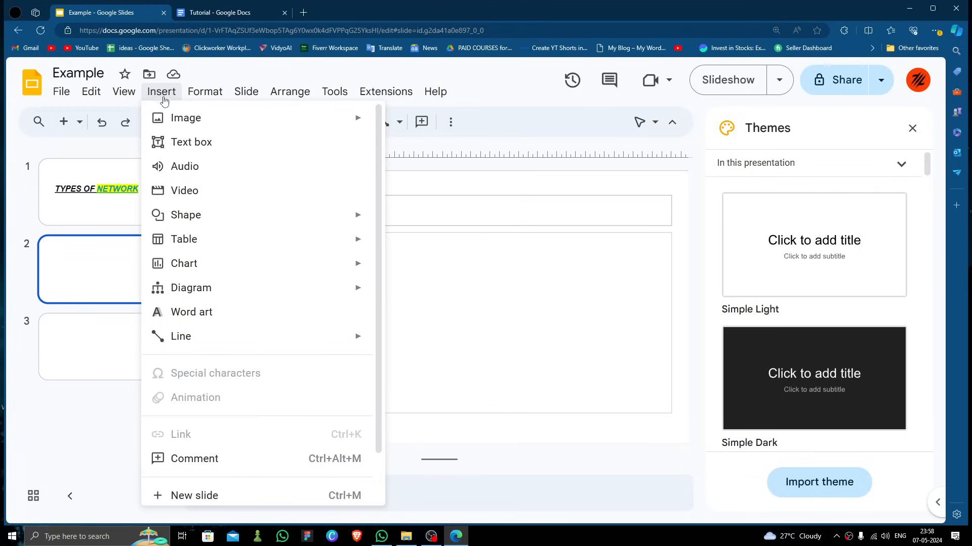
mouse_move(256, 118)
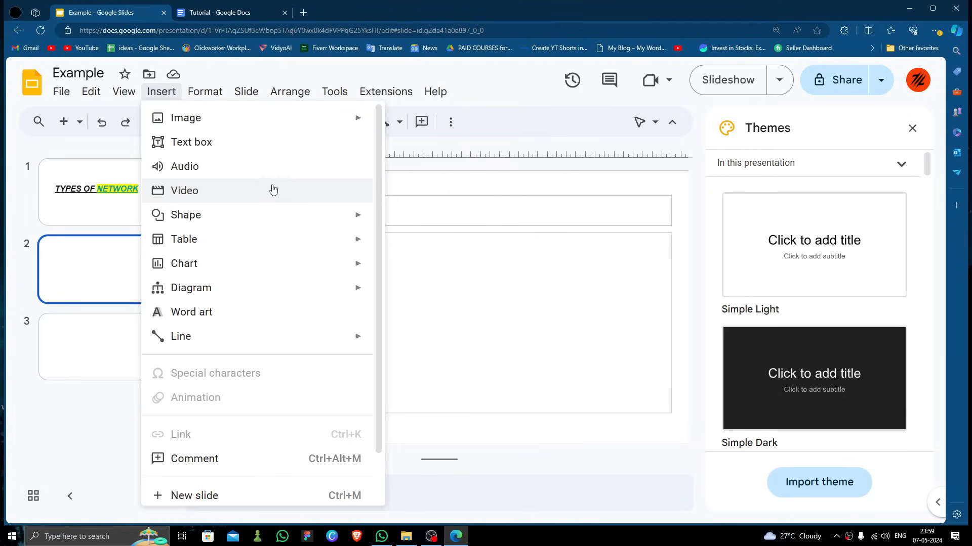
mouse_move(262, 215)
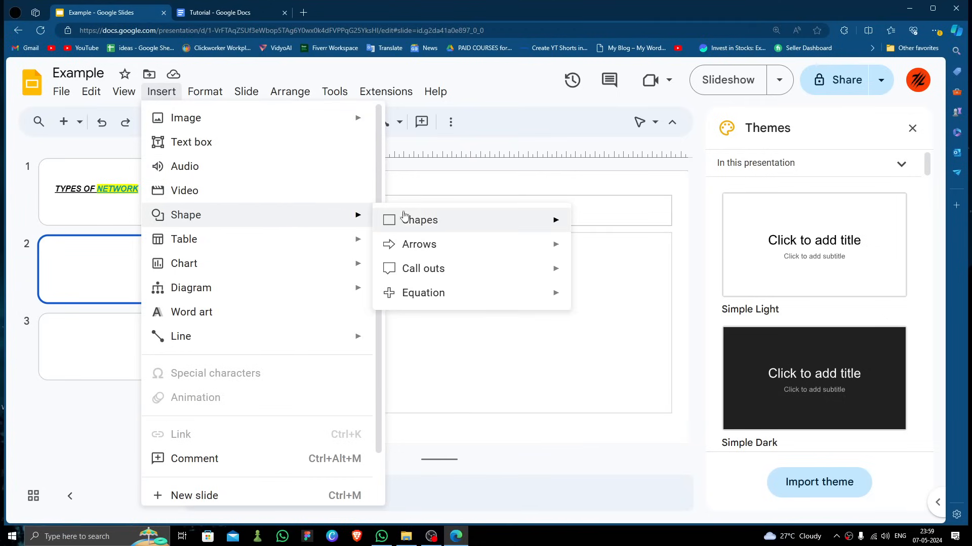
mouse_move(506, 226)
click(645, 255)
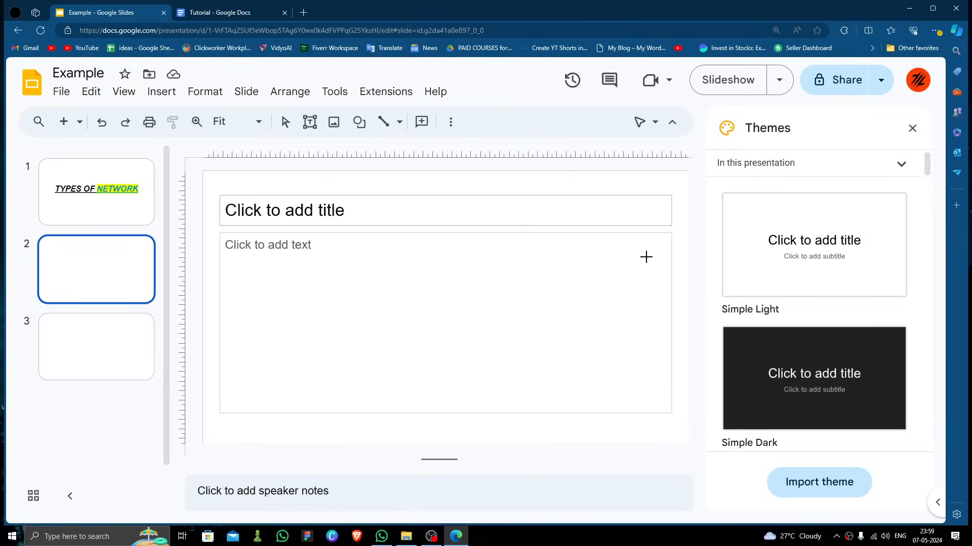
drag(274, 246, 548, 387)
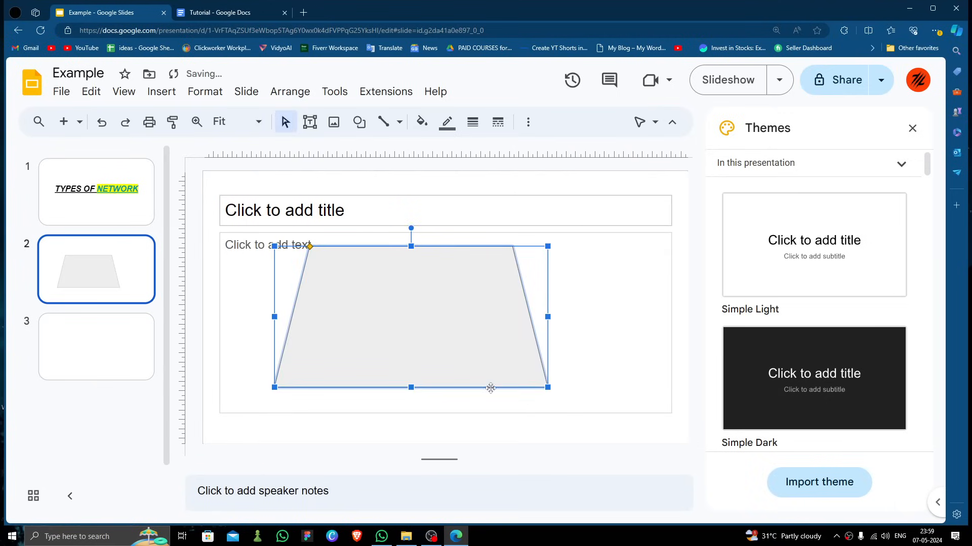
drag(352, 317, 473, 337)
click(399, 339)
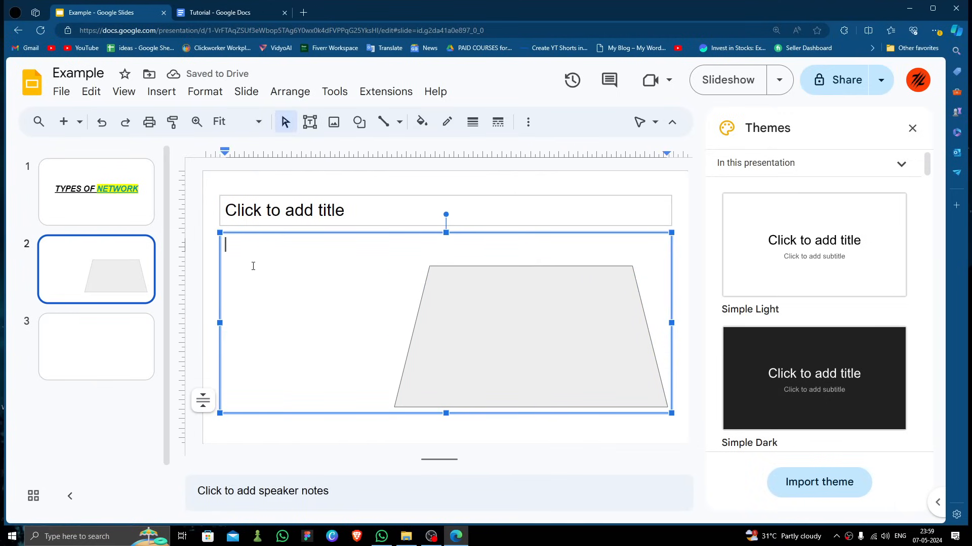
Insert a 3 x 3 table on slide 2 and delete the trapezoid overlapping it
click(161, 93)
mouse_move(291, 243)
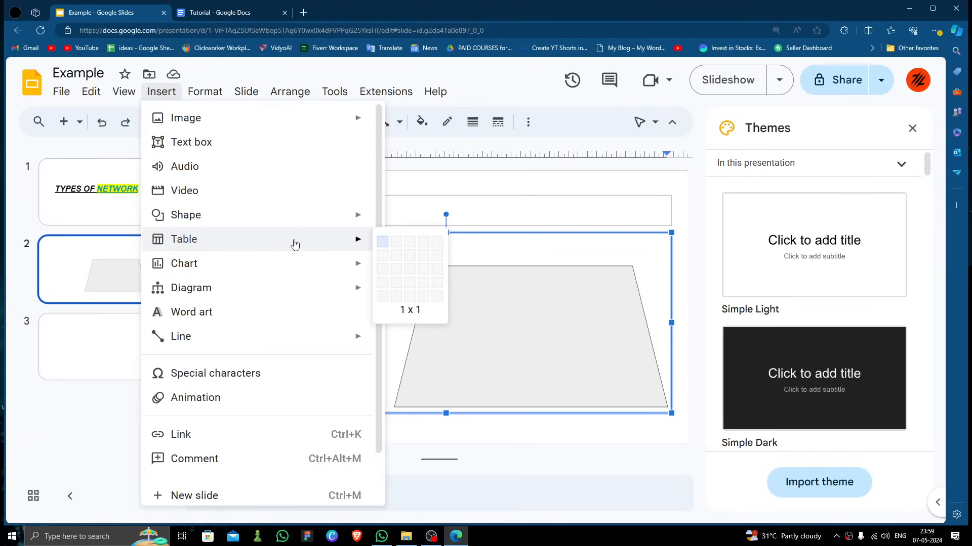
click(409, 267)
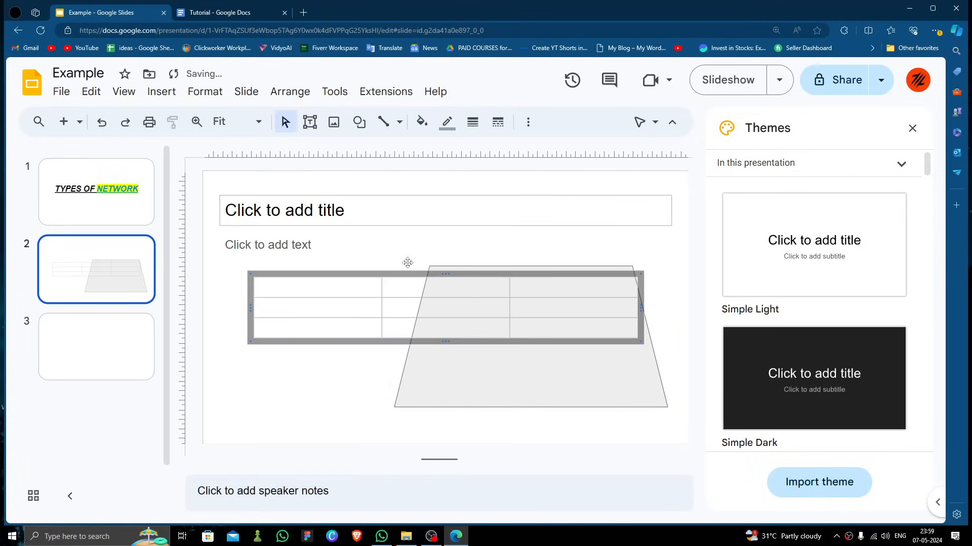
click(432, 266)
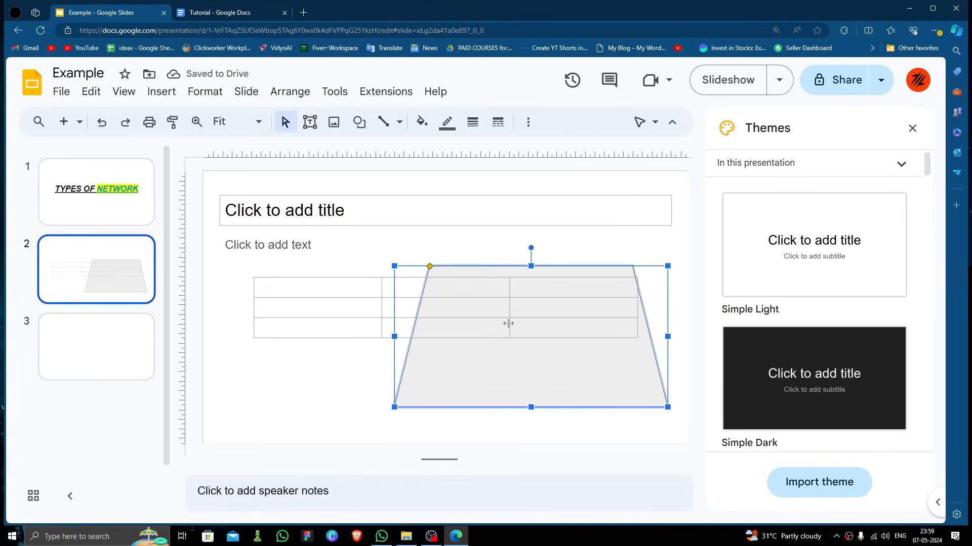
key(Delete)
Fill the table's first row with the headings file, size and date
click(386, 305)
click(354, 295)
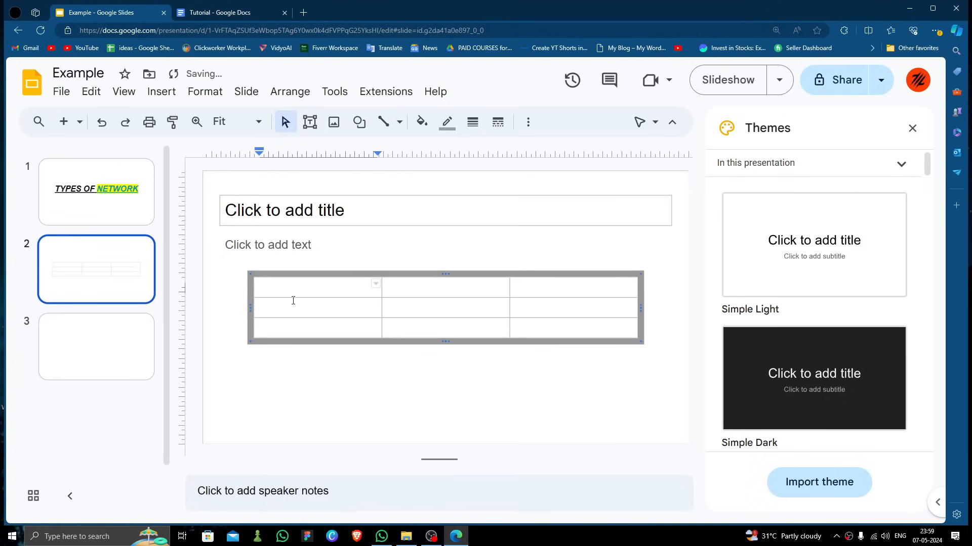
text(file)
right_click(505, 306)
click(415, 287)
text(n)
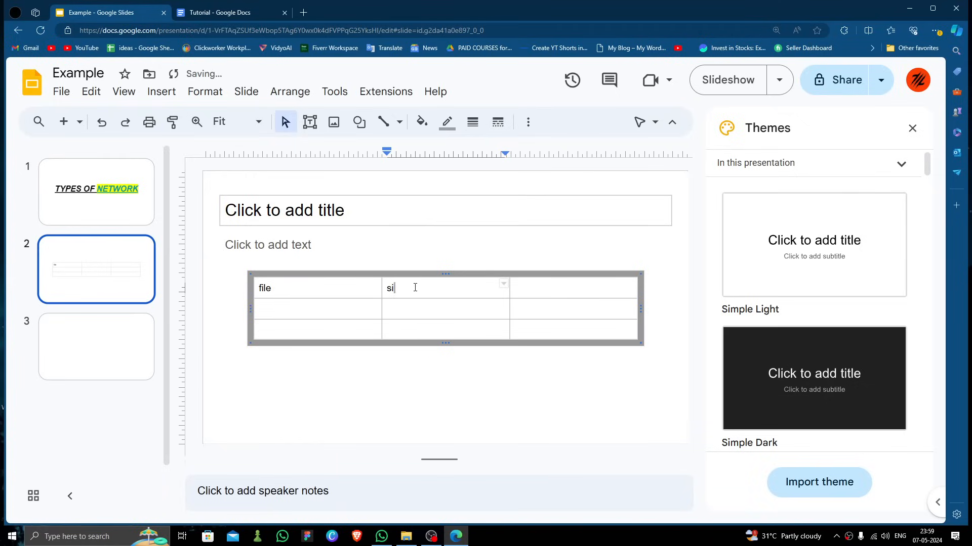
click(554, 287)
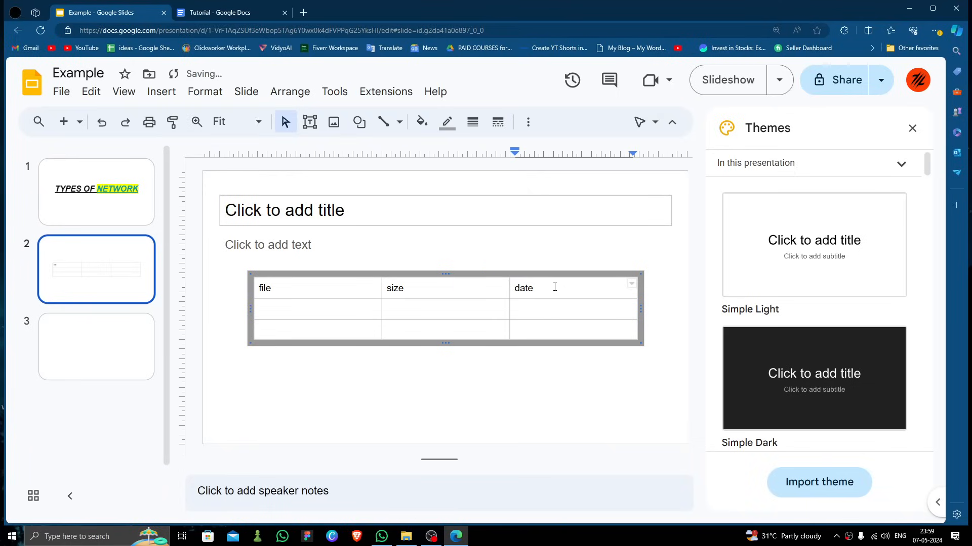
click(480, 392)
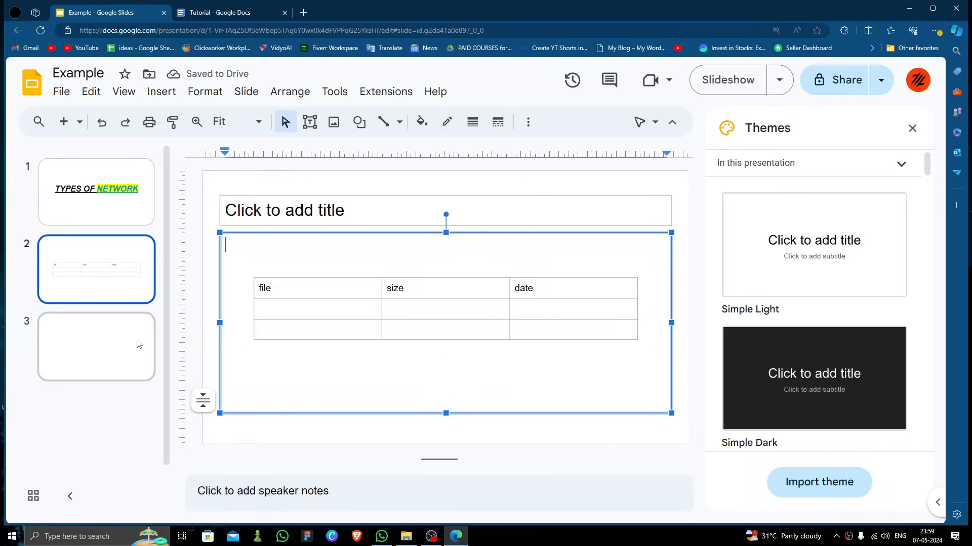
Insert a bar chart on slide 3, shrink it slightly and move it down below the title text
click(108, 351)
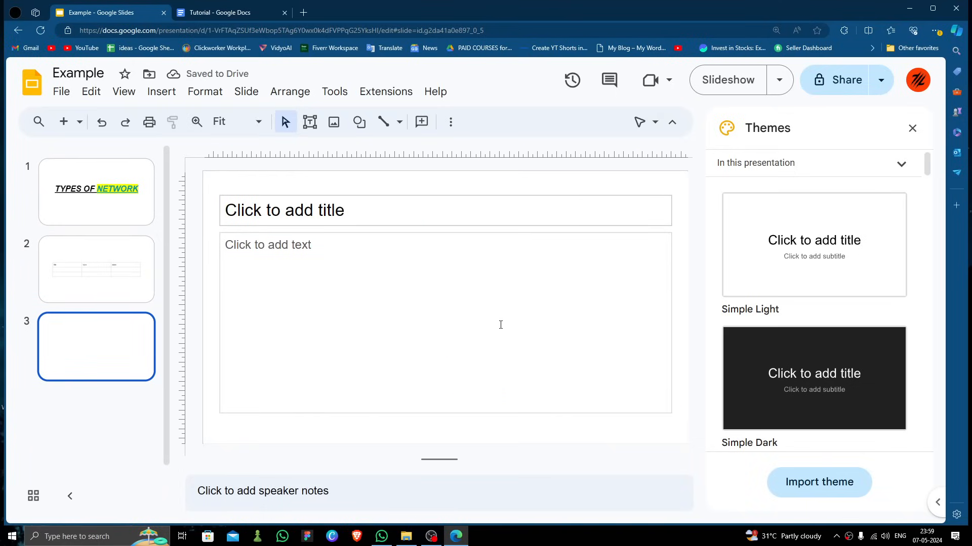
click(162, 91)
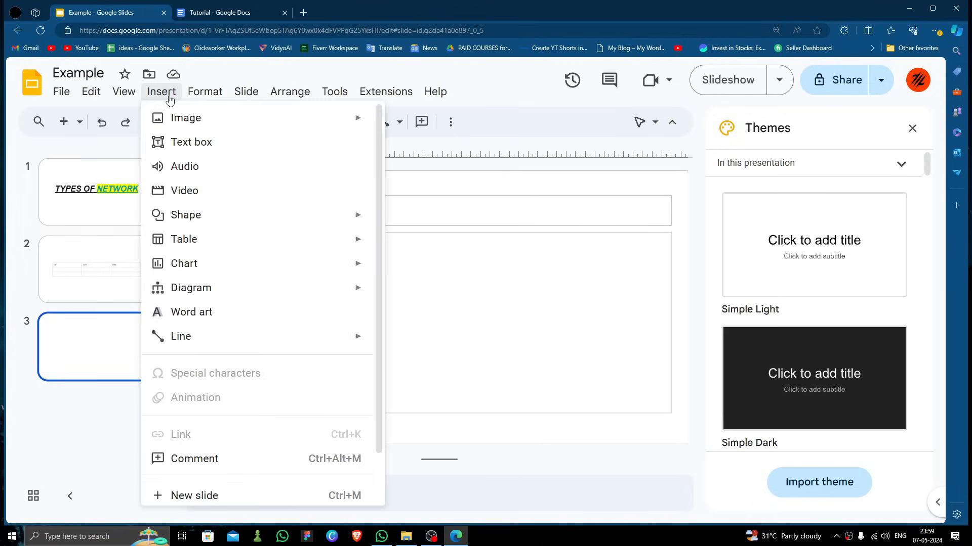
mouse_move(278, 266)
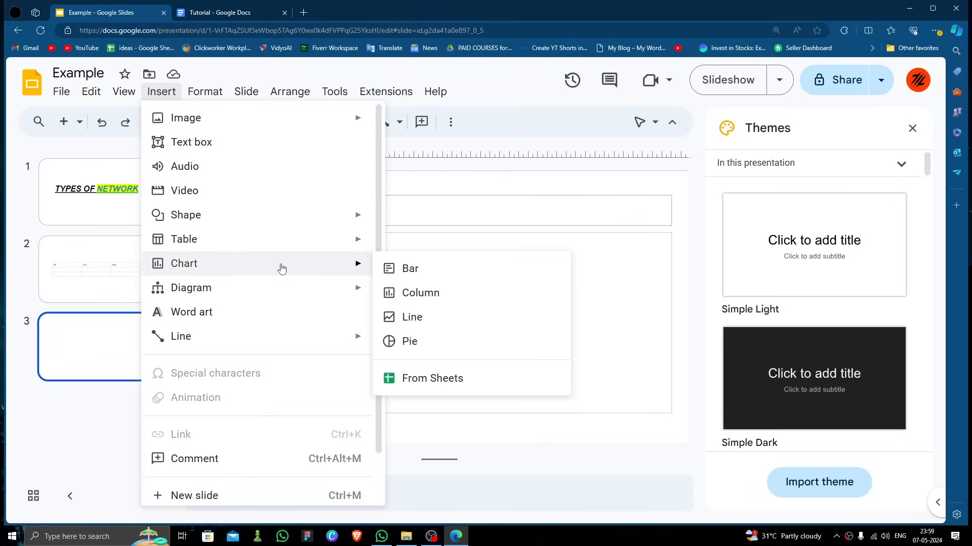
click(440, 276)
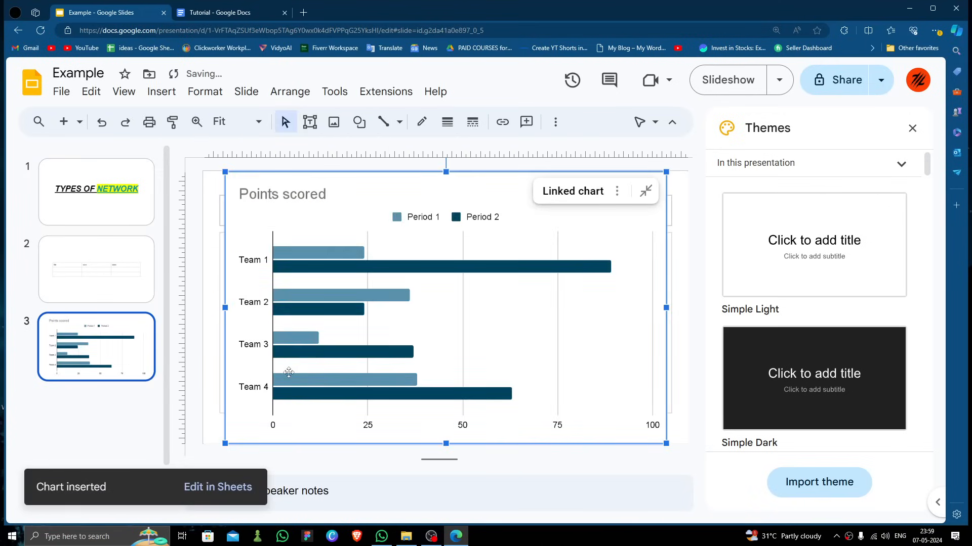
drag(225, 172, 276, 203)
drag(339, 247, 314, 260)
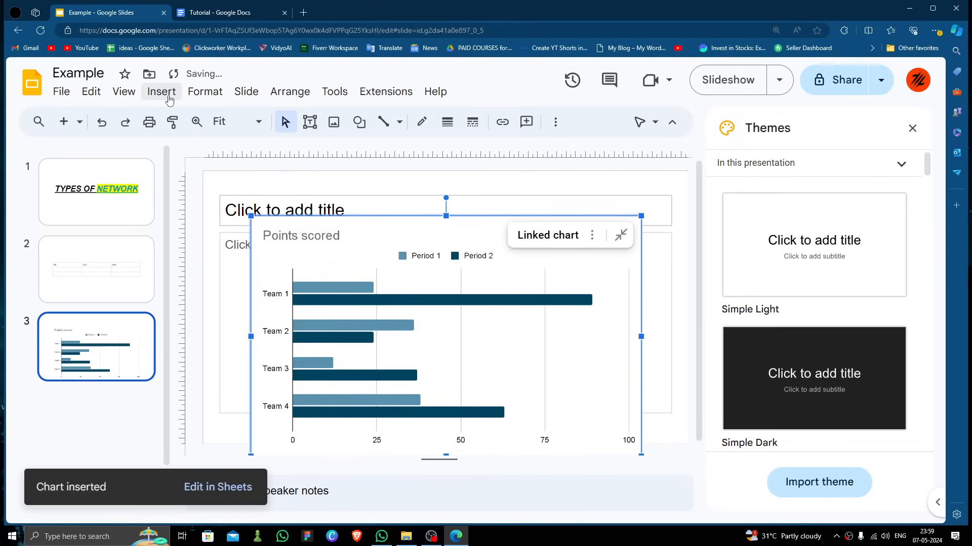
Insert word art reading "name" on slide 3 and move it up over the top of the chart
click(169, 100)
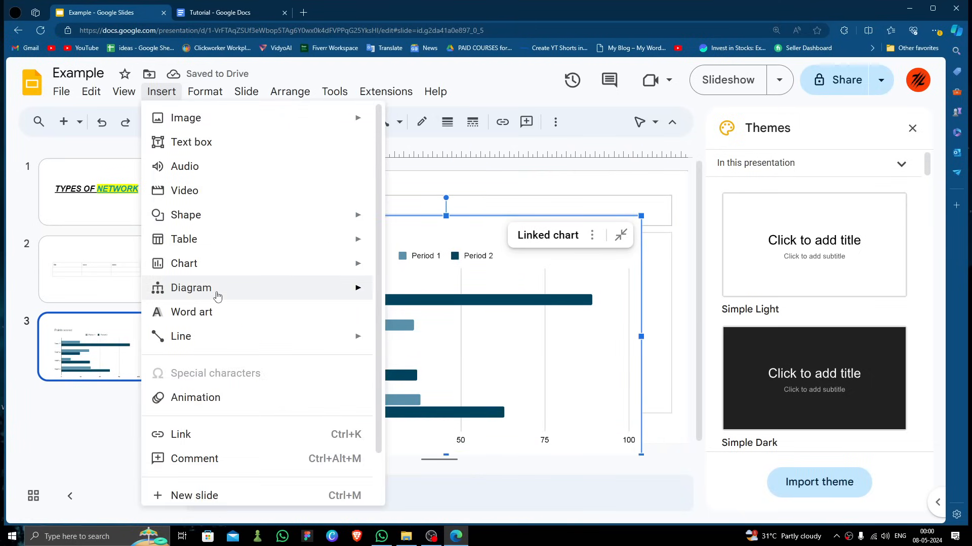
mouse_move(217, 291)
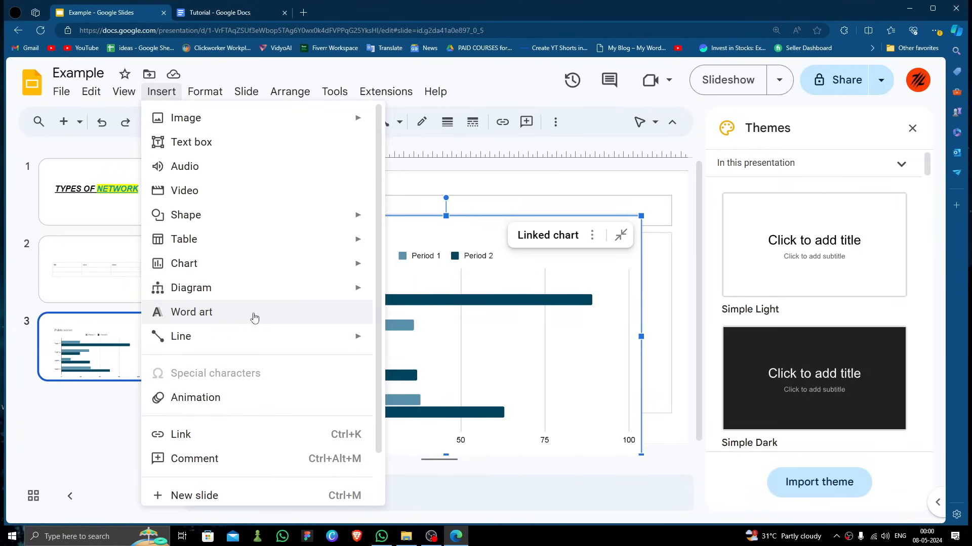
click(229, 318)
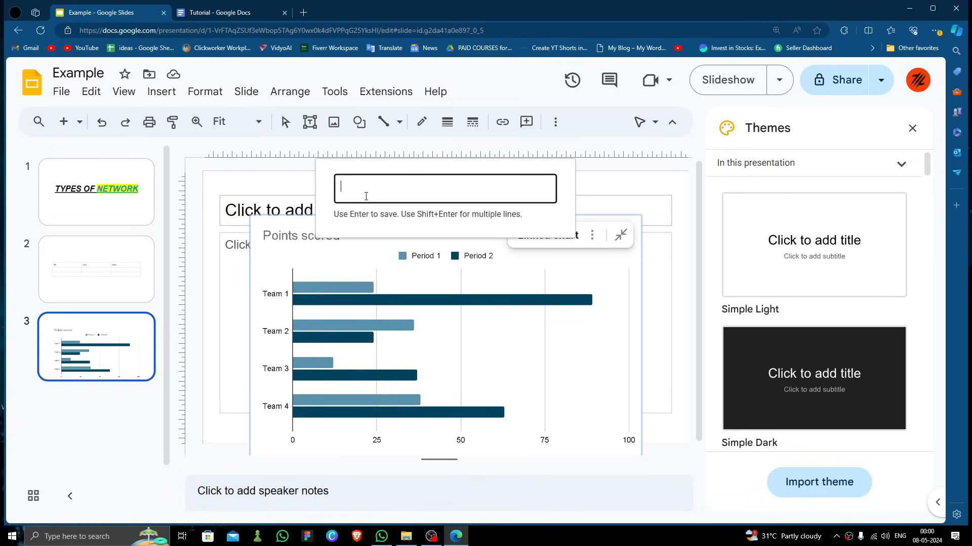
text(name)
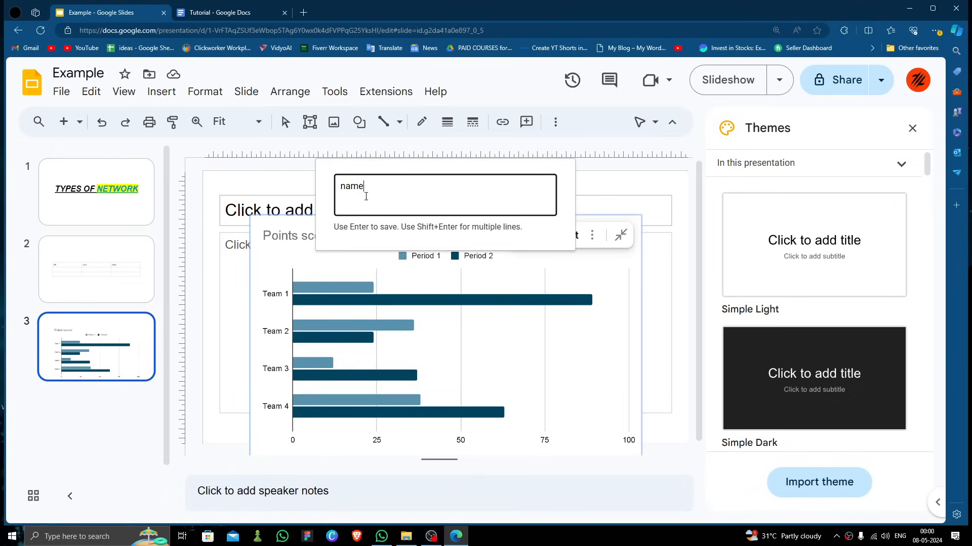
key(Return)
drag(494, 324, 490, 218)
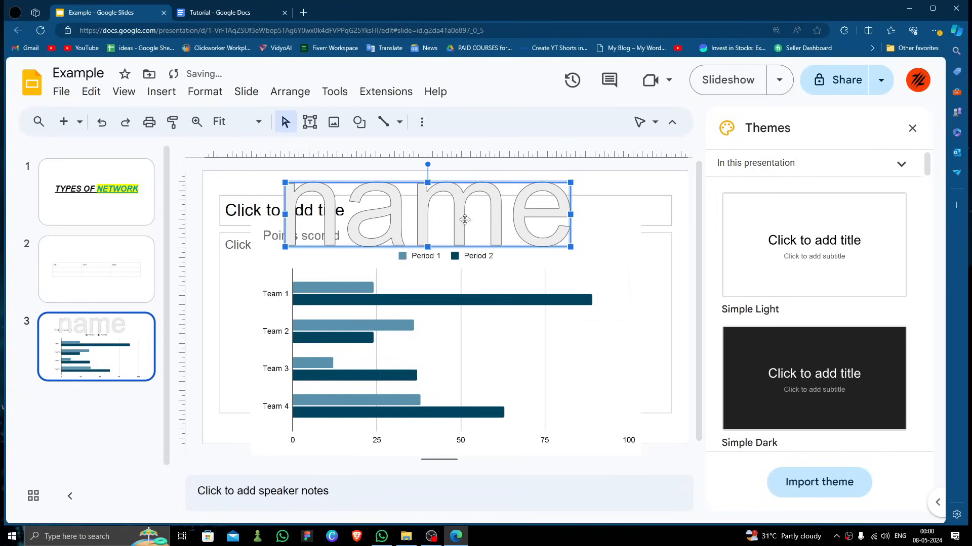
Delete the "name" word art from slide 3
click(606, 231)
click(470, 203)
key(Delete)
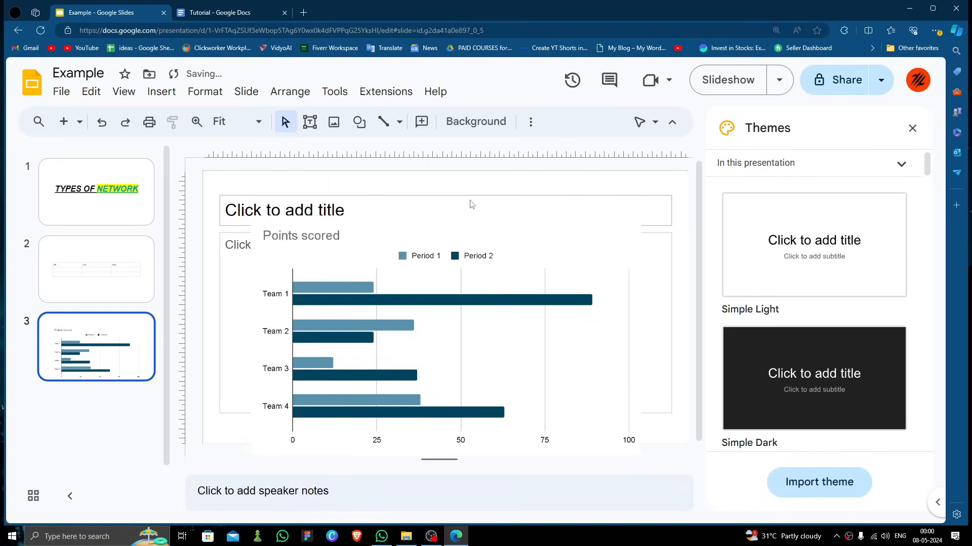
Left-align the "TYPES OF NETWORK" title text on slide 1
click(148, 276)
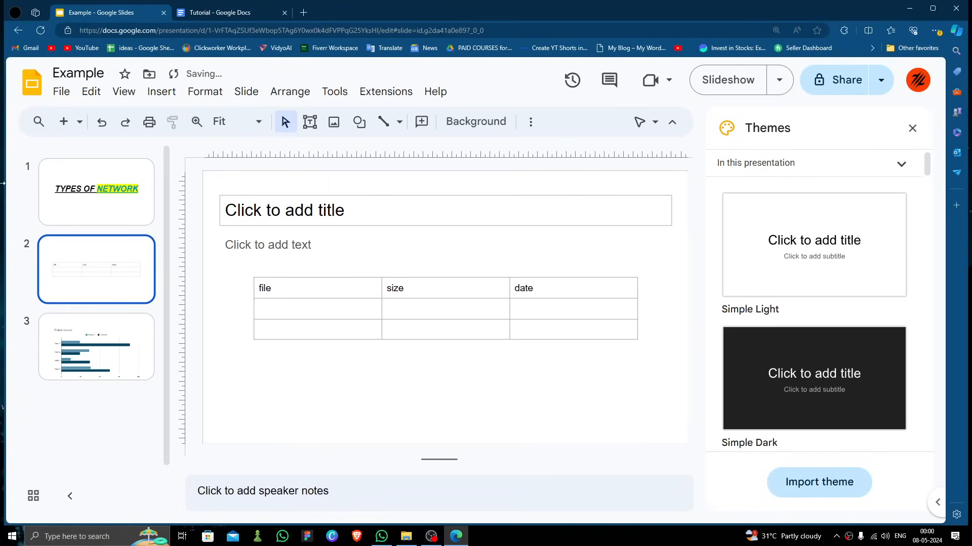
click(205, 92)
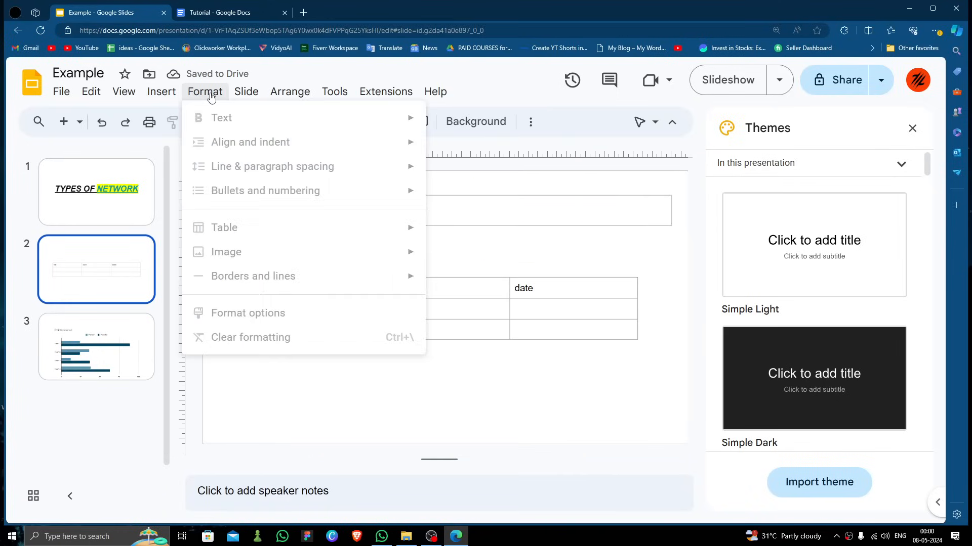
click(75, 224)
click(344, 286)
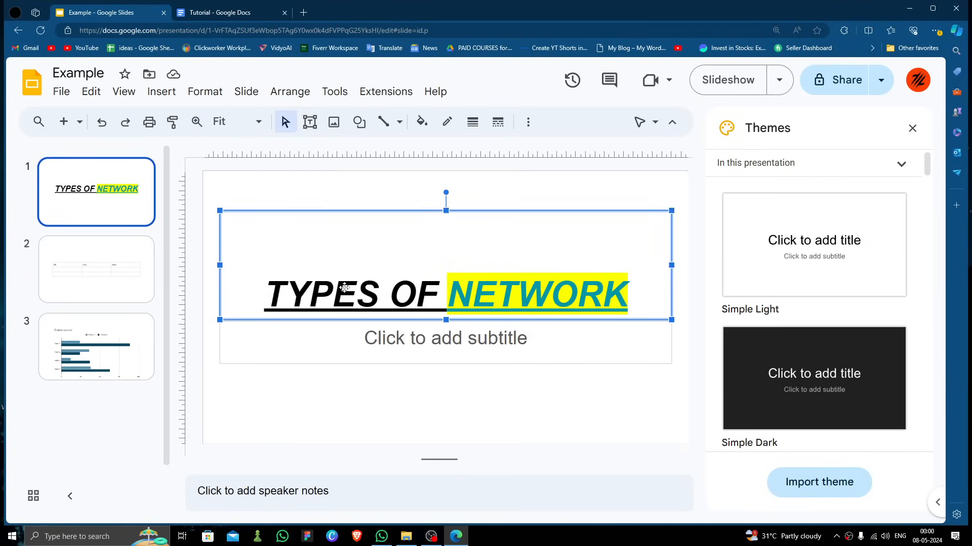
click(216, 98)
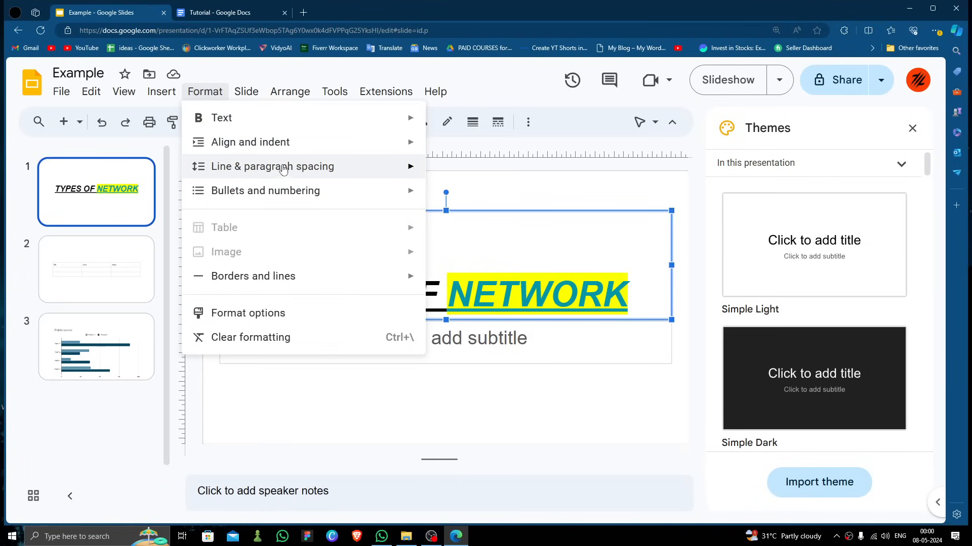
mouse_move(379, 147)
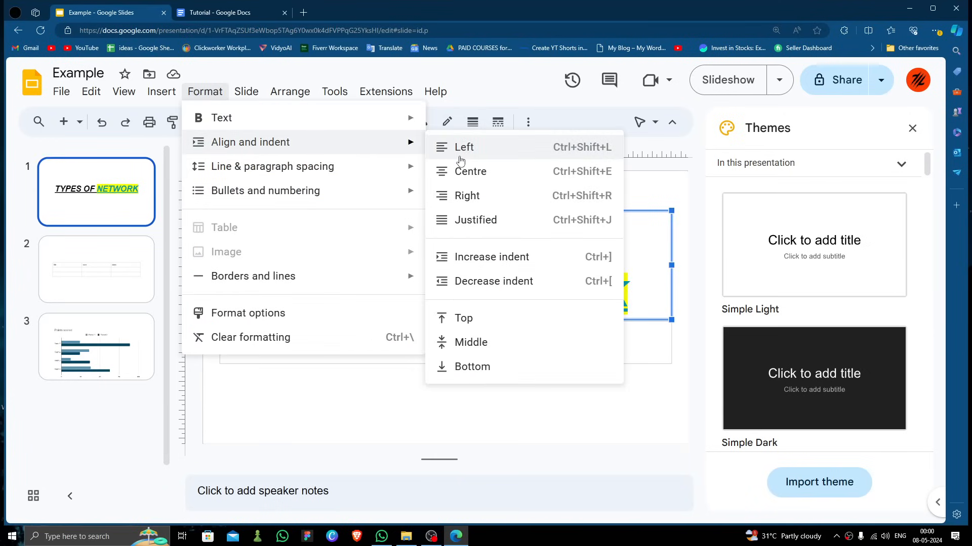
click(480, 157)
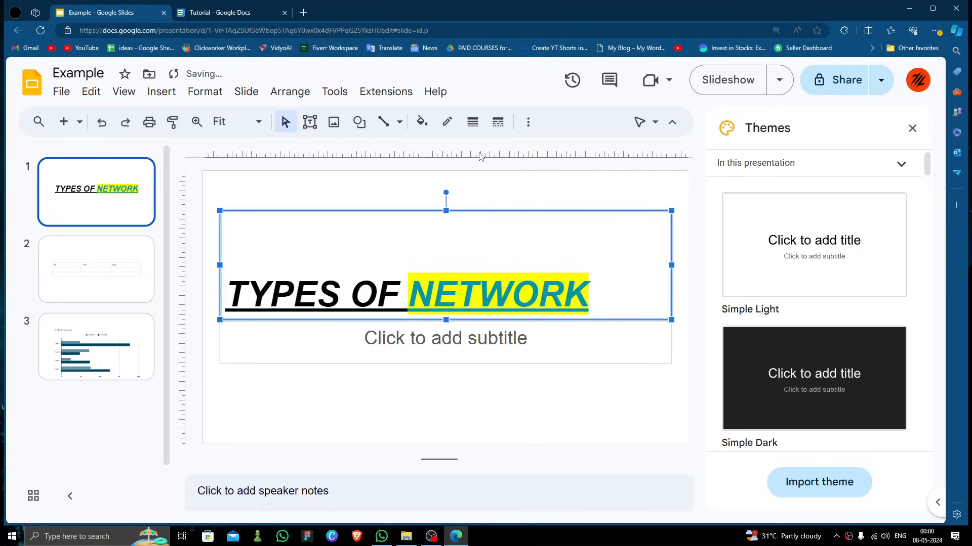
Centre the title text on slide 1 within its text box
click(205, 91)
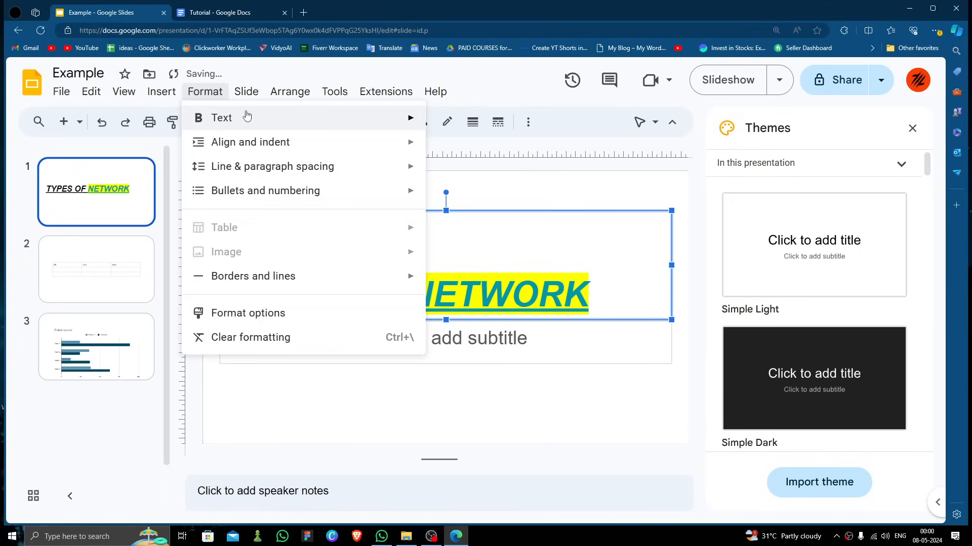
mouse_move(383, 142)
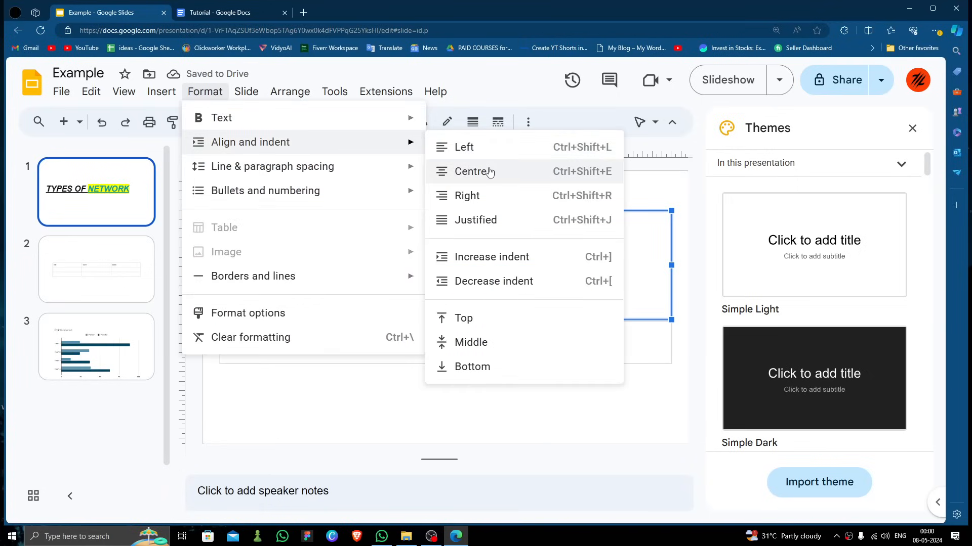
click(489, 173)
Right-align the title text on slide 1 within its text box
click(205, 92)
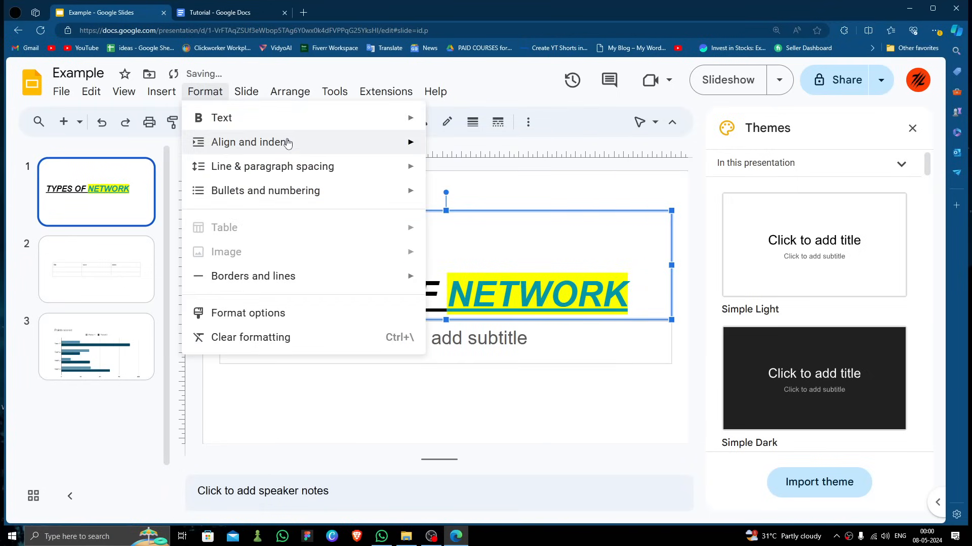
mouse_move(411, 143)
click(495, 200)
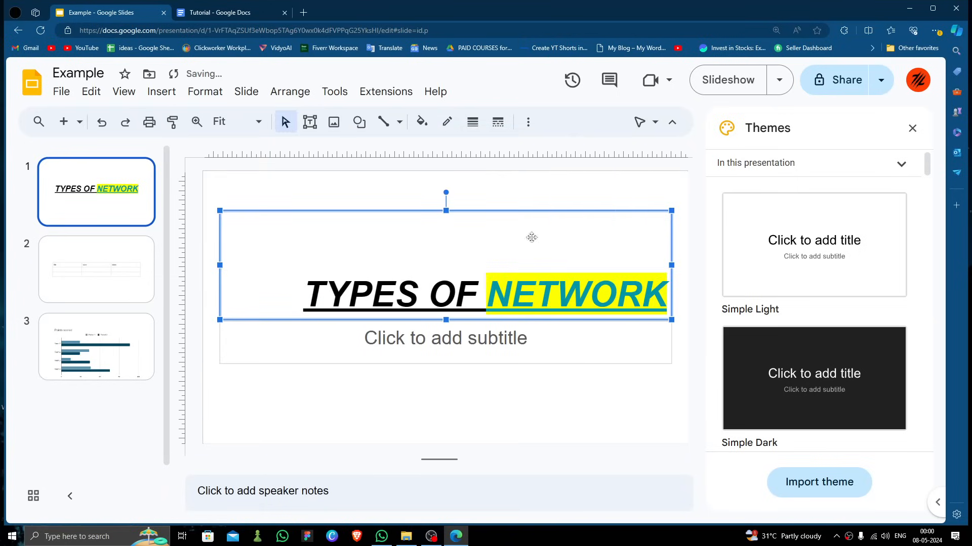
Set the slide 1 title text to justified alignment
click(203, 92)
mouse_move(199, 94)
mouse_move(411, 142)
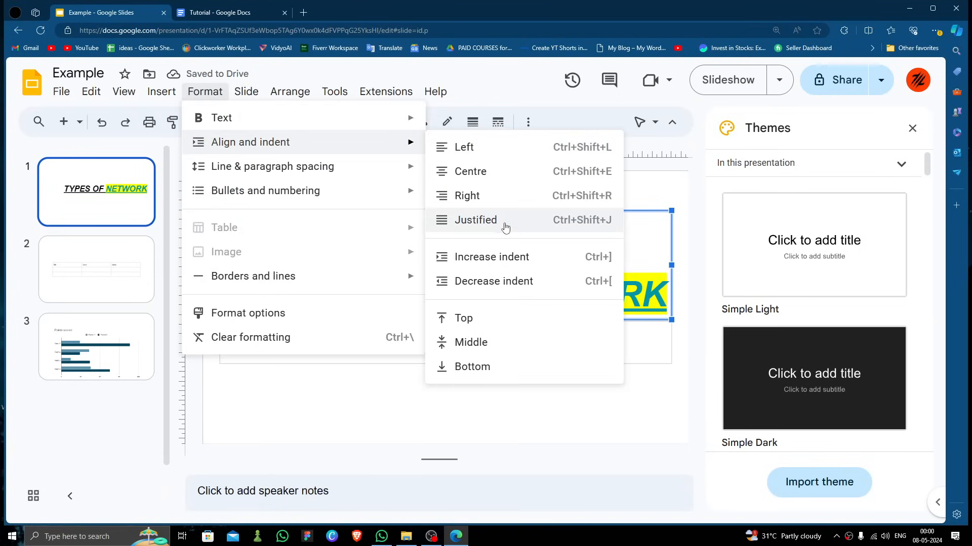
click(486, 224)
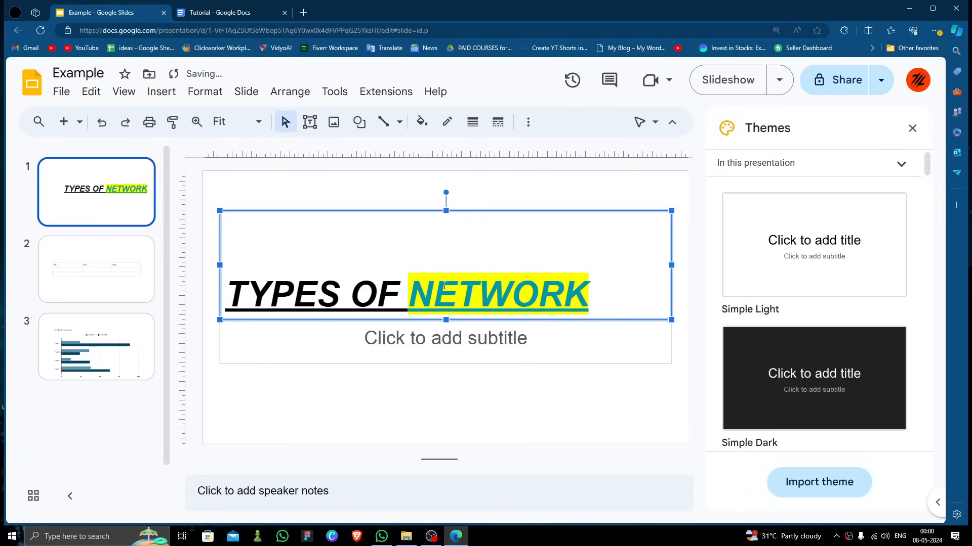
Give the slide 1 title text box a black border and deselect it
click(192, 94)
mouse_move(252, 174)
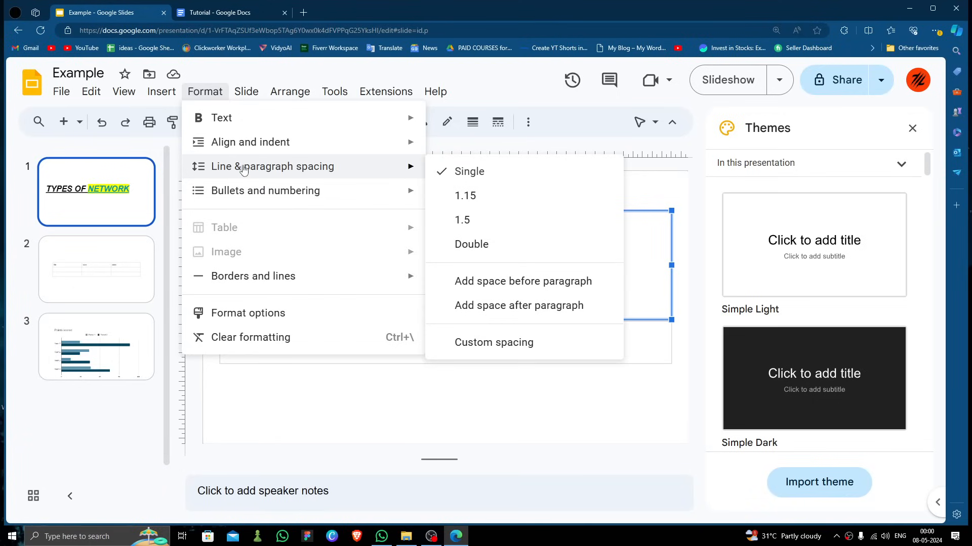
mouse_move(310, 199)
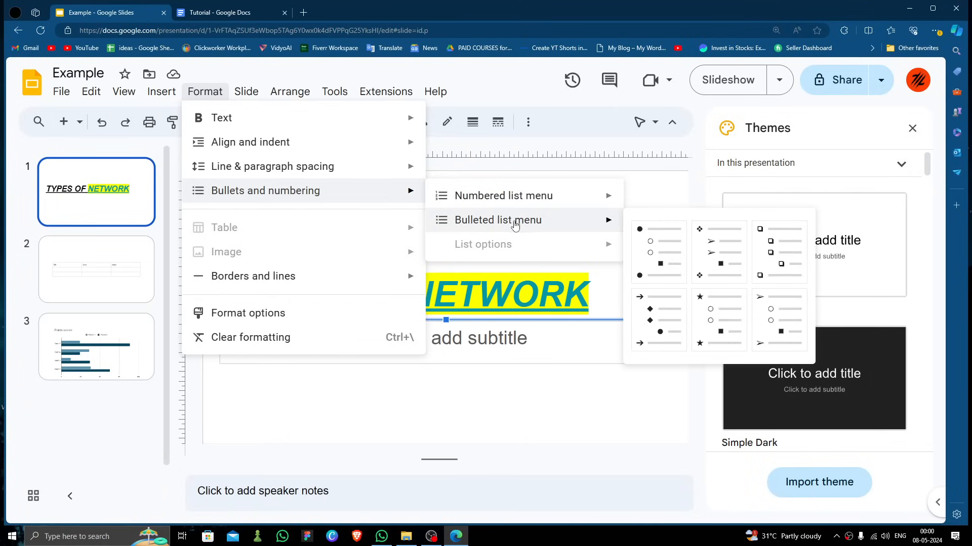
mouse_move(327, 278)
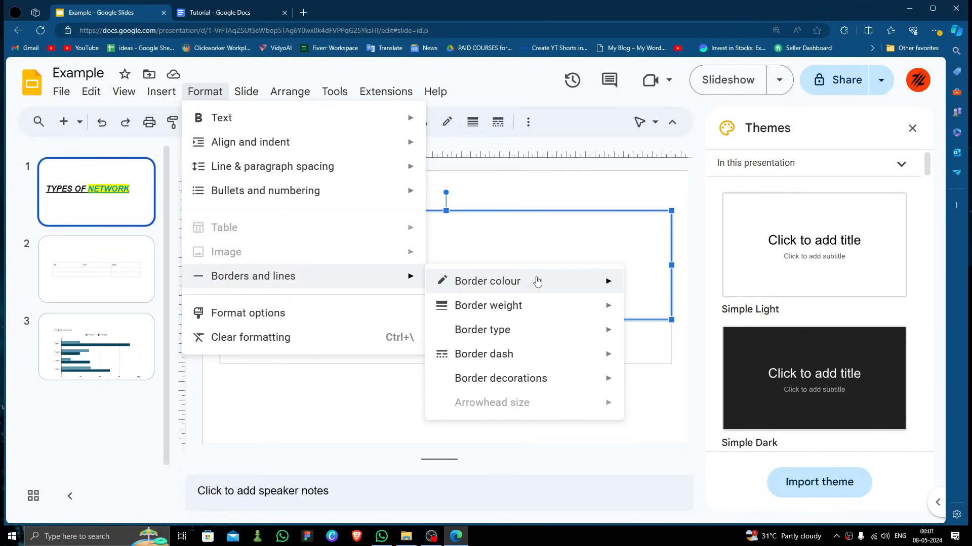
mouse_move(530, 307)
mouse_move(553, 284)
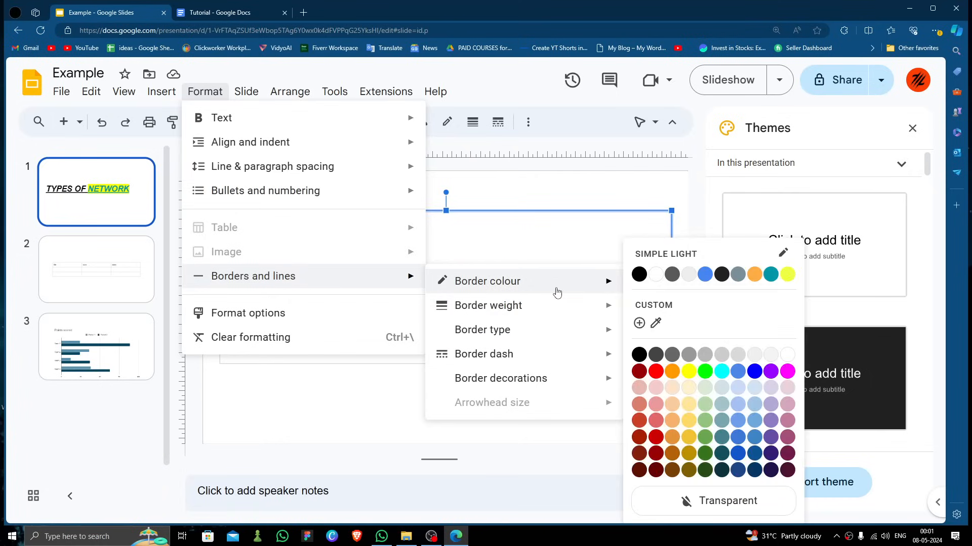
click(638, 355)
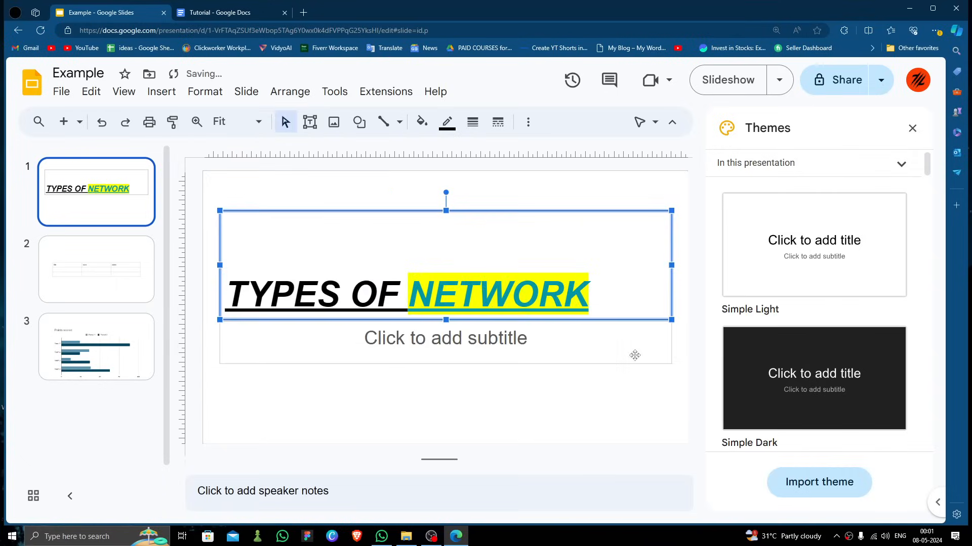
click(563, 388)
click(305, 269)
click(354, 294)
click(385, 384)
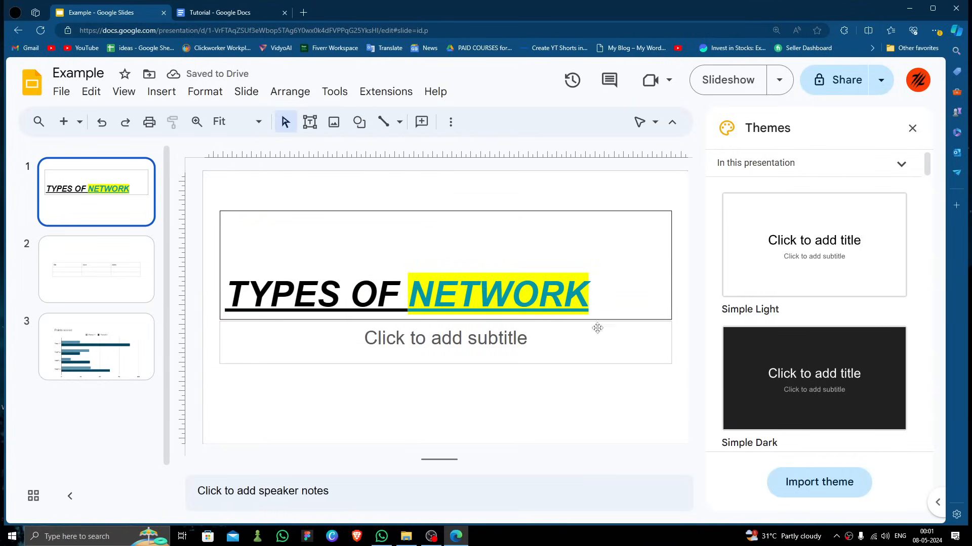
Select the "file" cell of the table on slide 2 and examine the available stacking order options
click(123, 290)
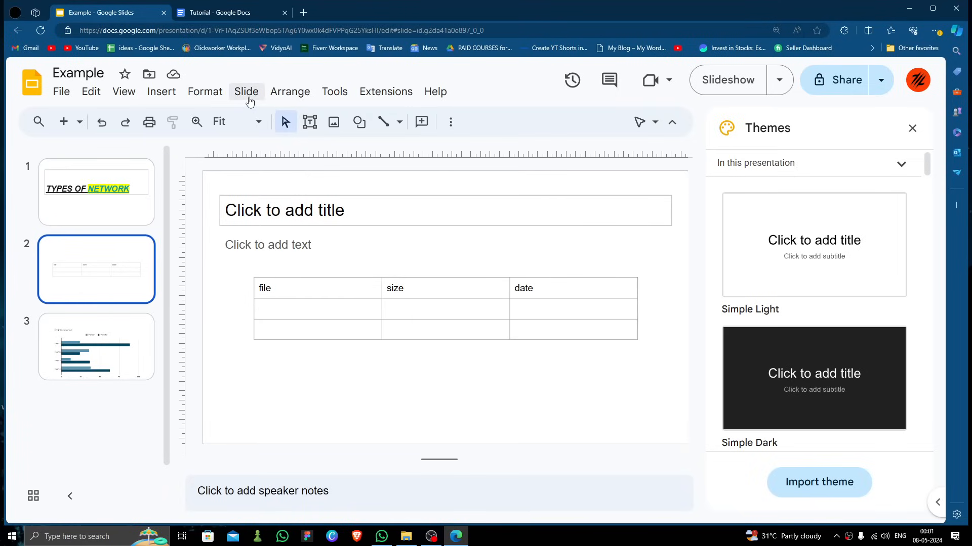
click(289, 96)
click(229, 244)
click(283, 294)
click(292, 93)
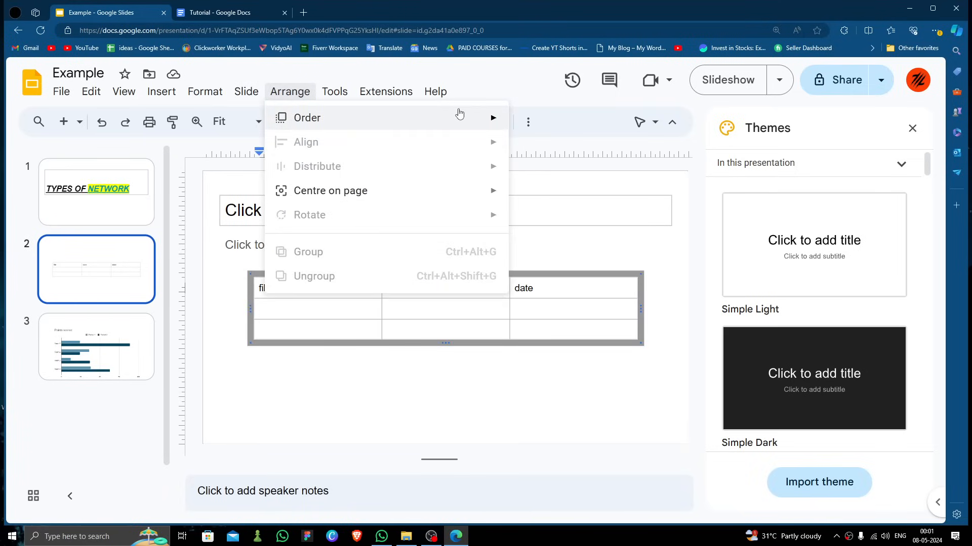
mouse_move(470, 115)
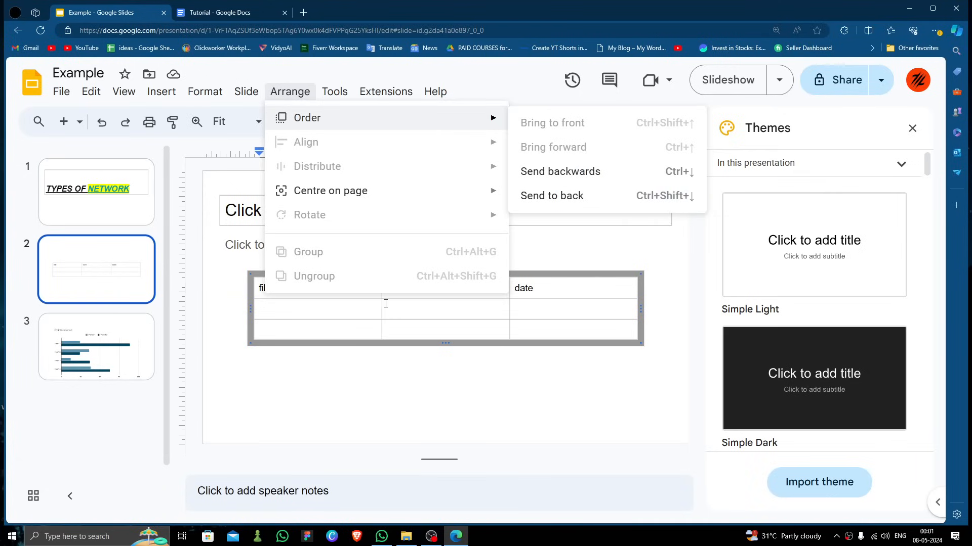
Run a spell check from the table on slide 2, then dismiss the spelling results
mouse_move(323, 97)
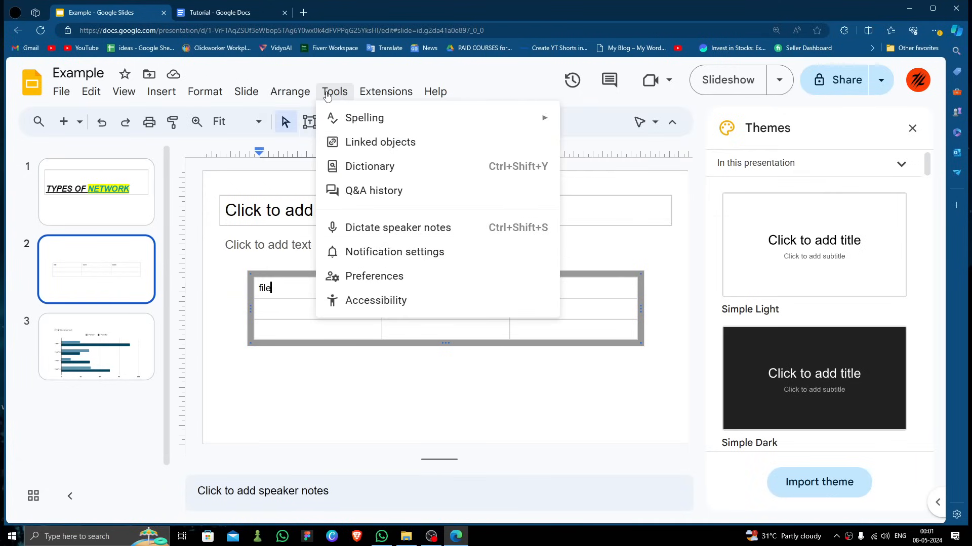
mouse_move(411, 120)
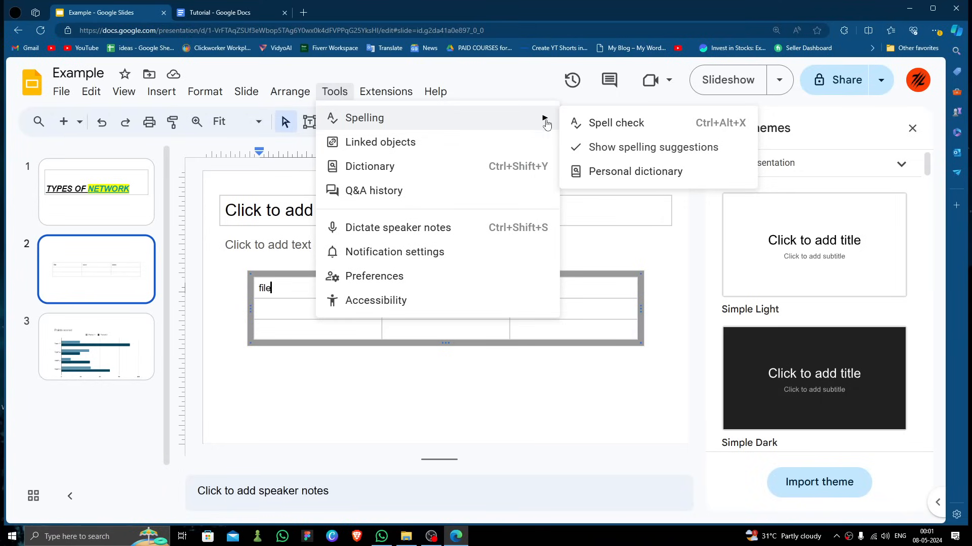
click(654, 129)
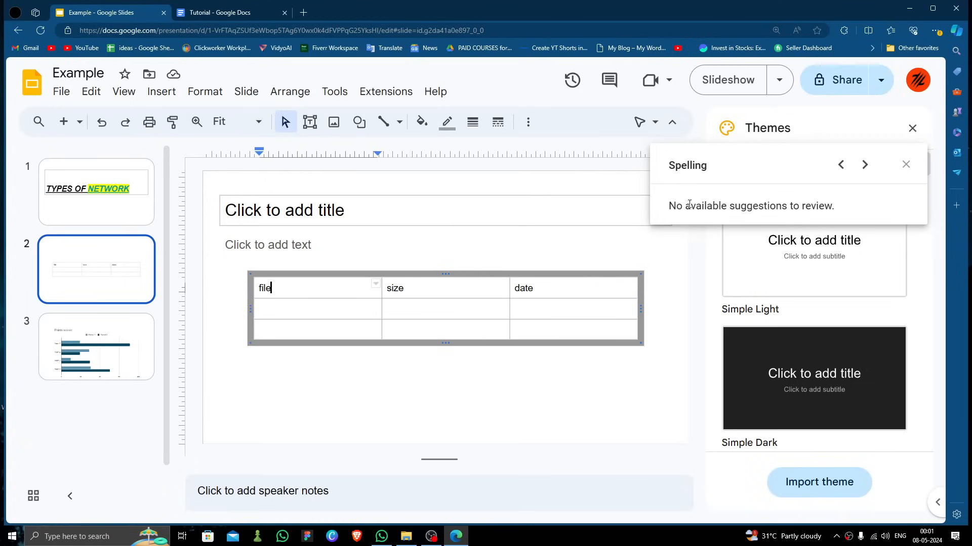
click(622, 261)
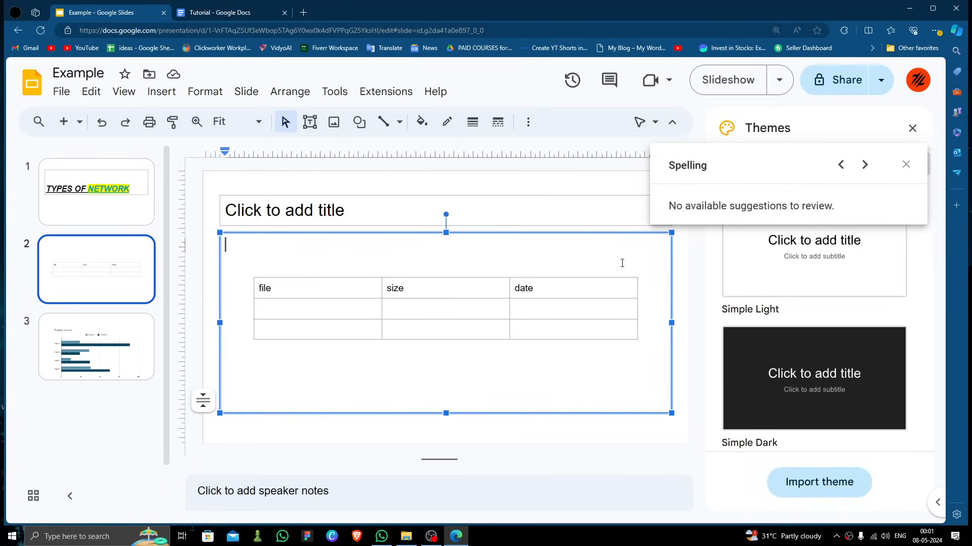
click(559, 435)
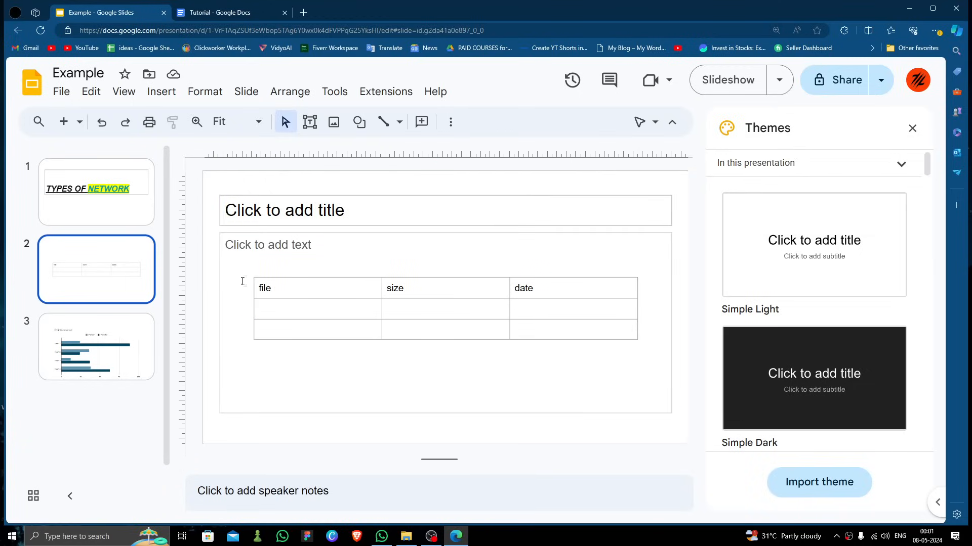
Return to slide 1 and apply the Shift theme to the presentation
click(130, 218)
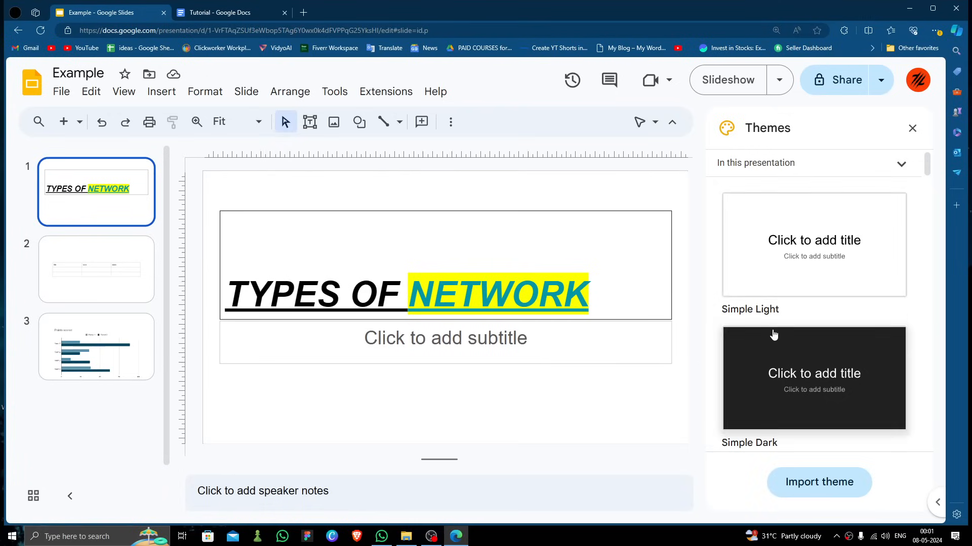
scroll(807, 265, down, 3)
scroll(796, 383, down, 2)
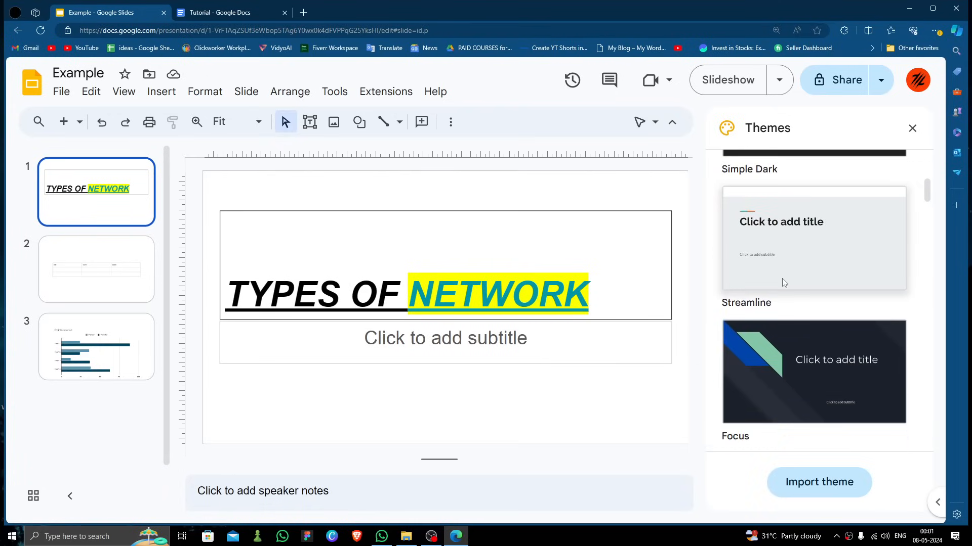
scroll(802, 360, down, 2)
click(802, 361)
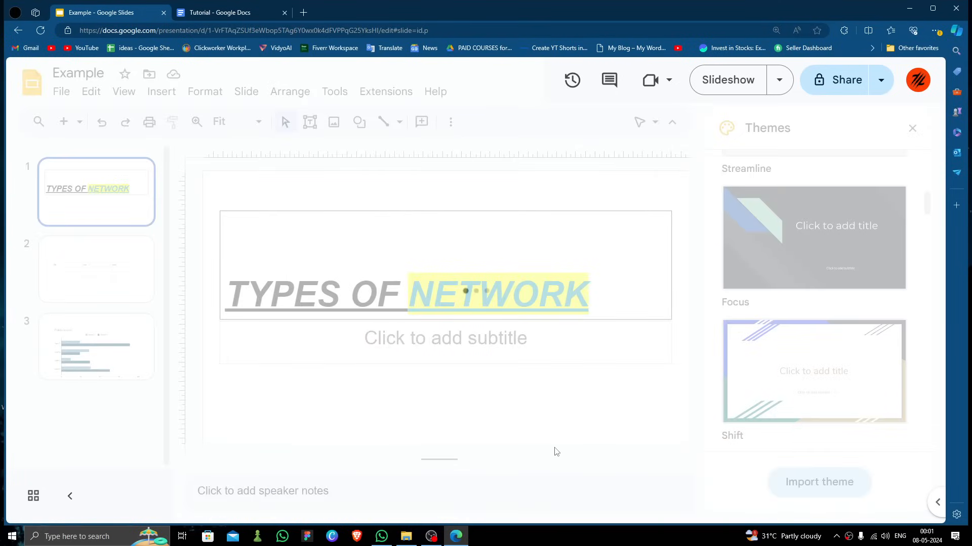